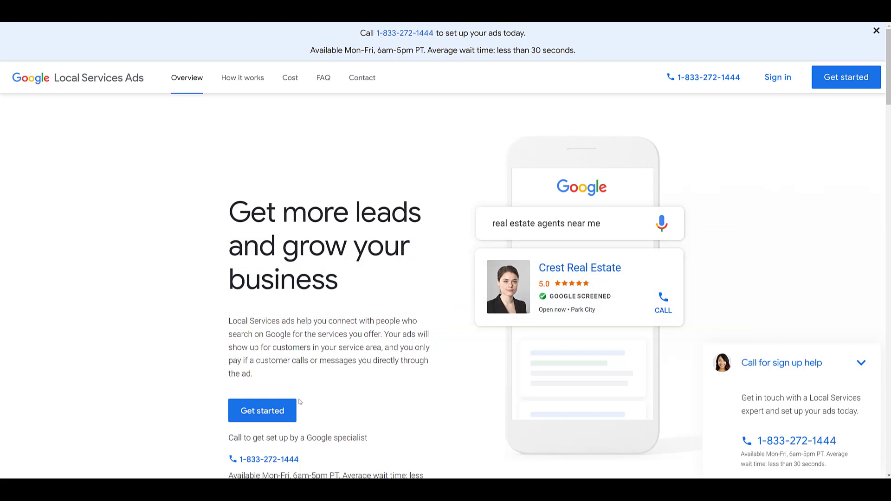
- Start sign-up and choose Pool cleaning as the job category on the eligibility form
left_click(287, 411)
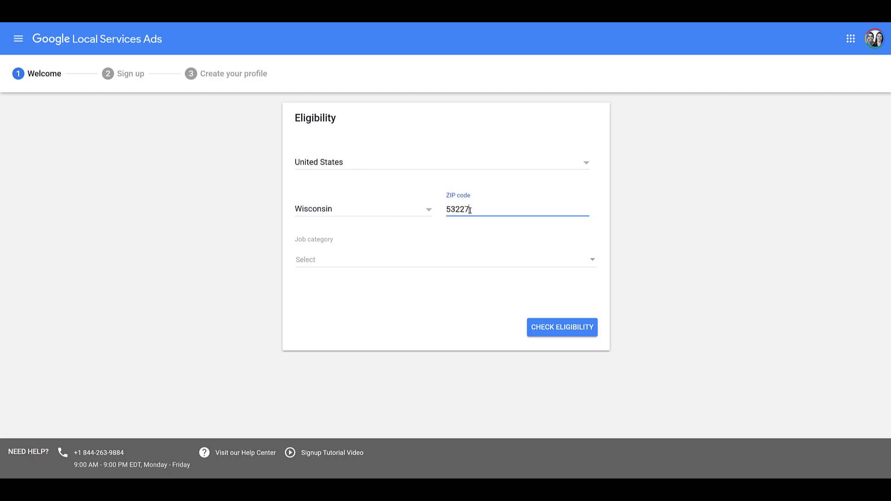
left_click(451, 260)
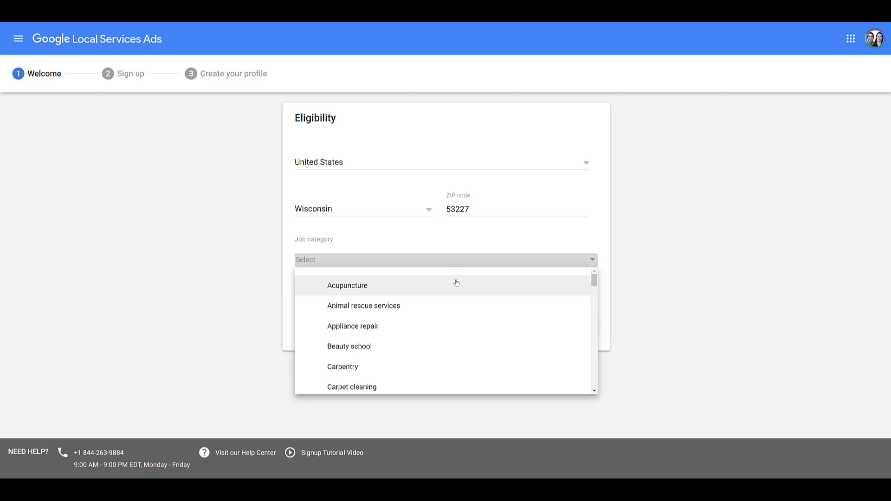
scroll(454, 283, "down", 3)
scroll(456, 282, "down", 4)
scroll(456, 283, "down", 4)
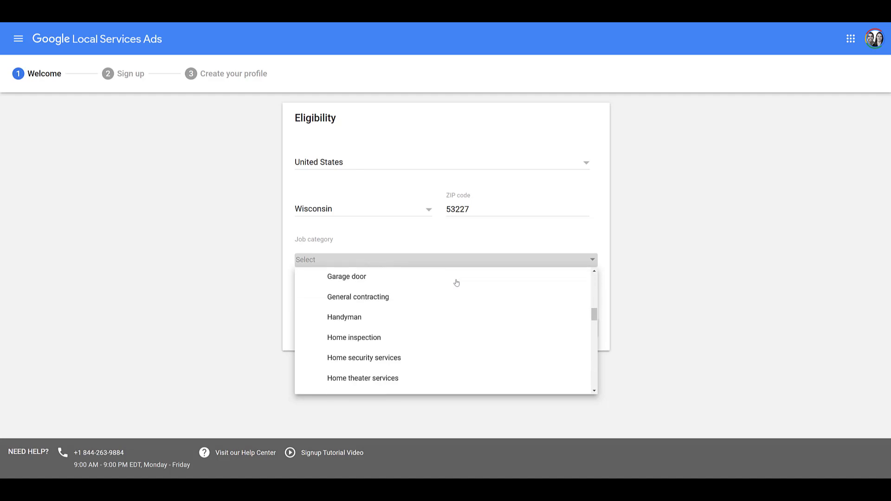
scroll(457, 283, "down", 5)
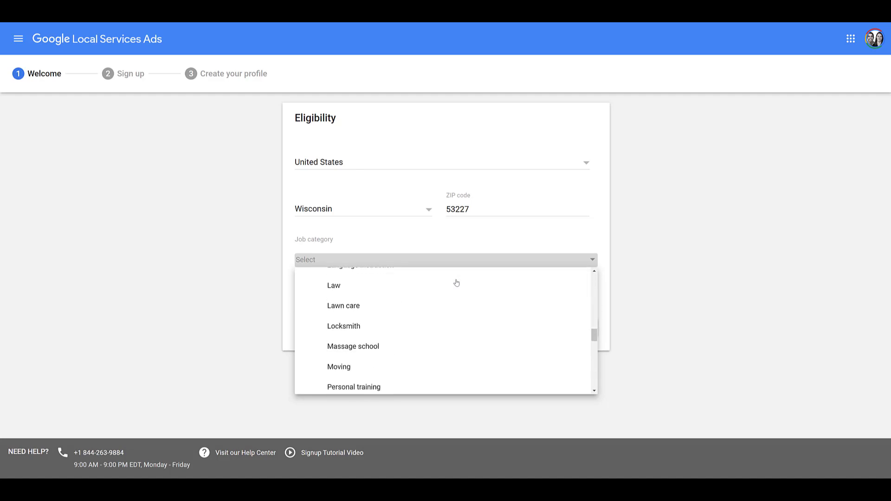
scroll(456, 282, "down", 3)
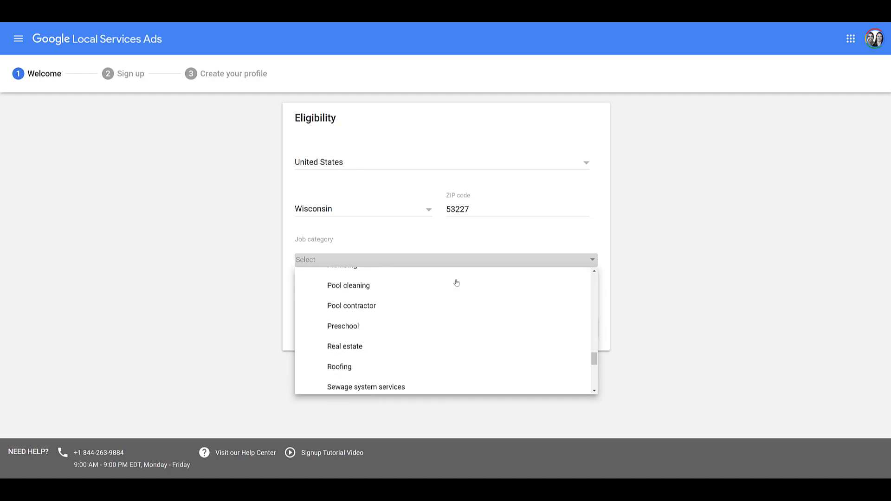
left_click(456, 284)
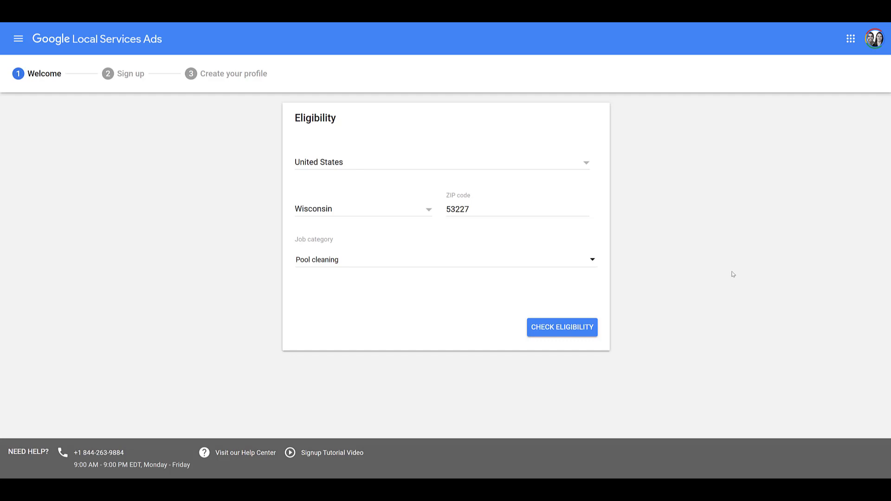
- Run the eligibility check and scroll through the resulting Business details form
left_click(574, 328)
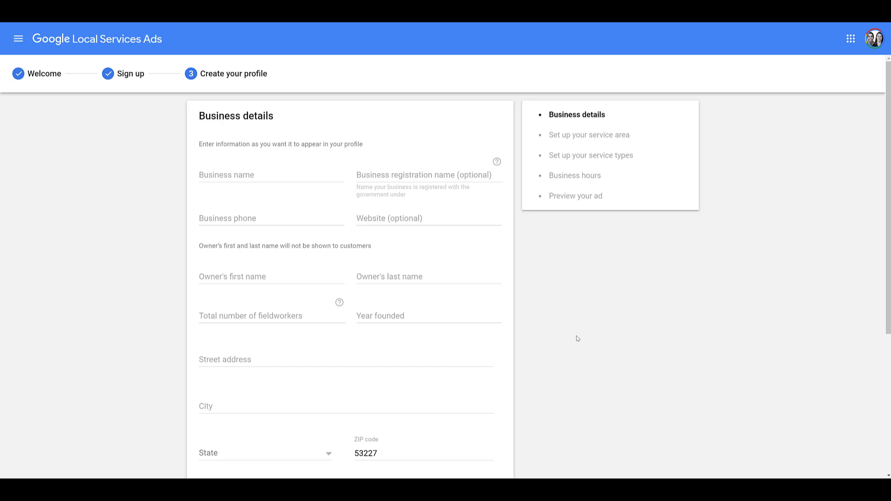
scroll(577, 338, "down", 2)
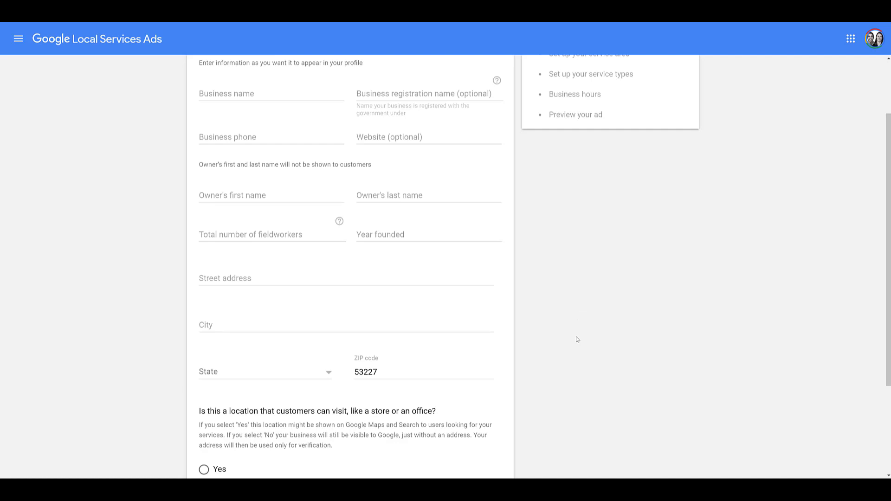
scroll(577, 339, "down", 3)
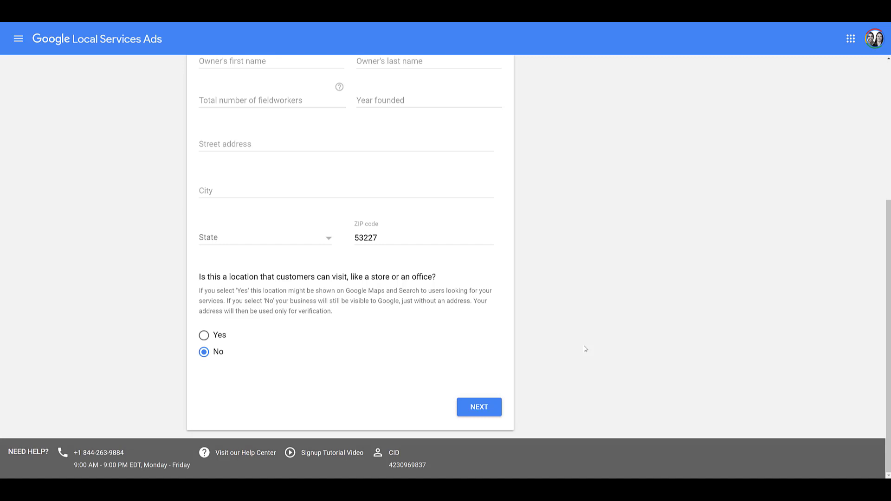
- Scroll back up to the top of the Business details form
scroll(587, 348, "up", 5)
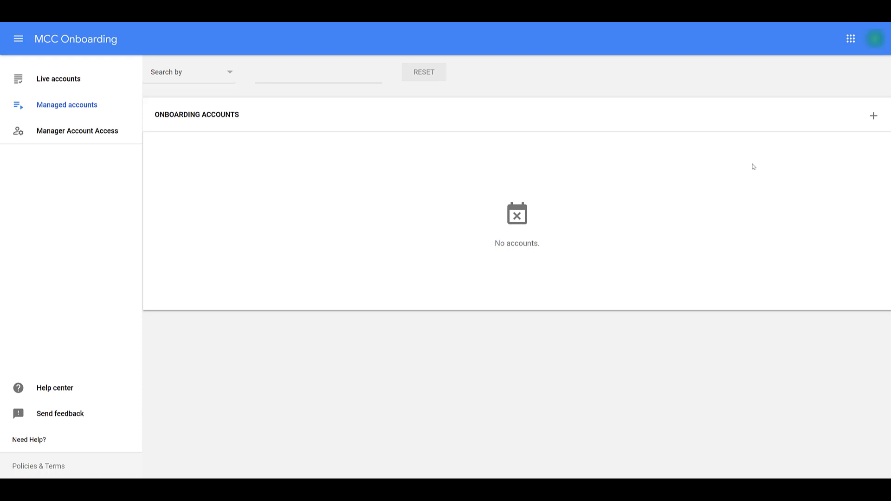
- Show the options for adding an onboarding account
left_click(873, 120)
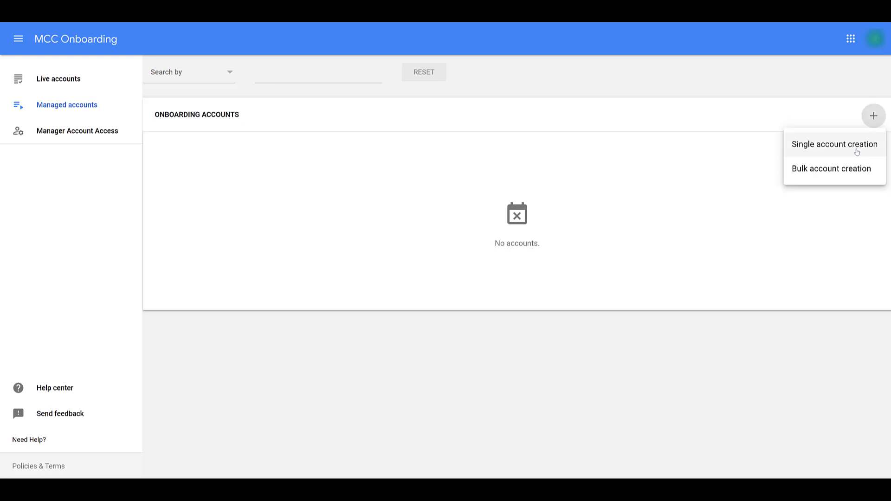
- Choose single account creation and link an existing Google Ads account
left_click(857, 147)
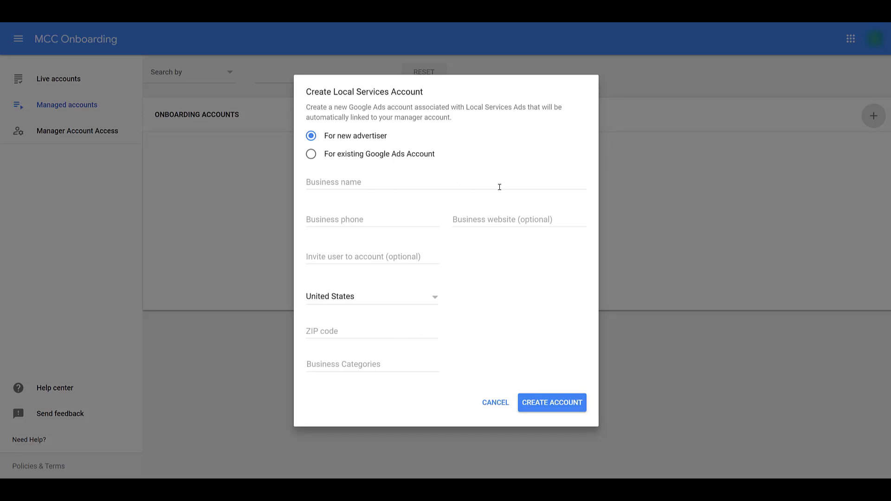
left_click(426, 158)
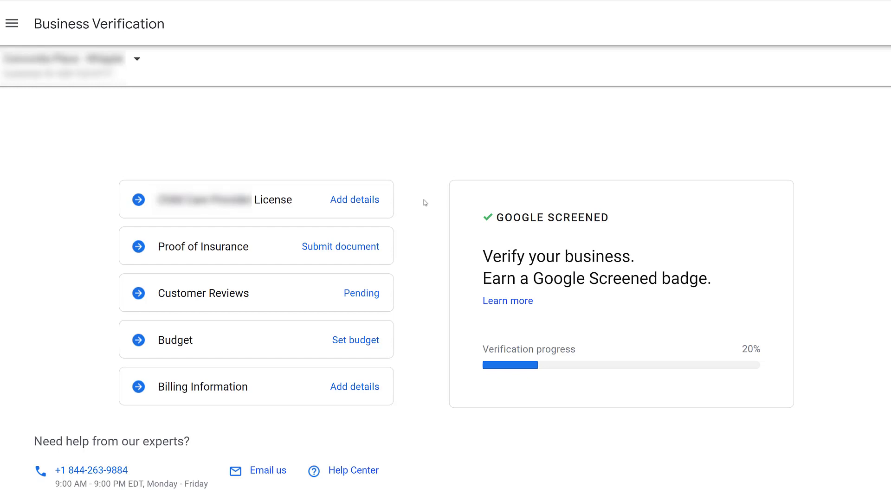
left_click(365, 251)
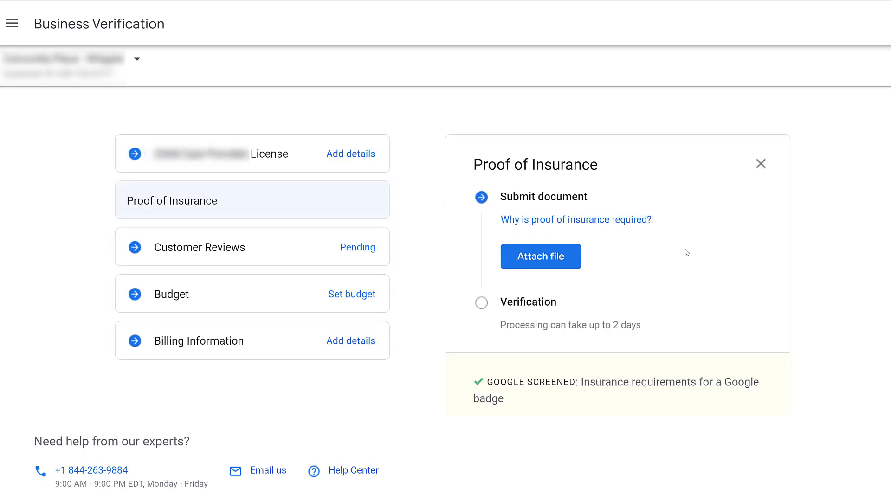
left_click(637, 221)
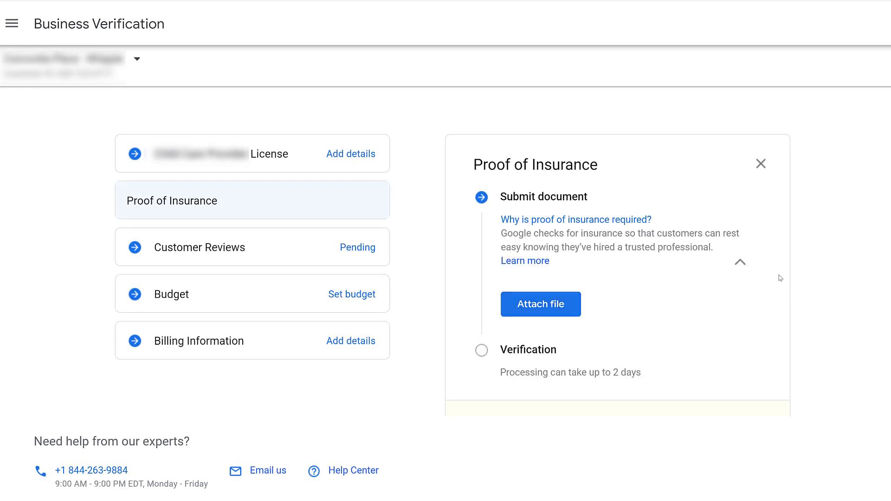
left_click(739, 262)
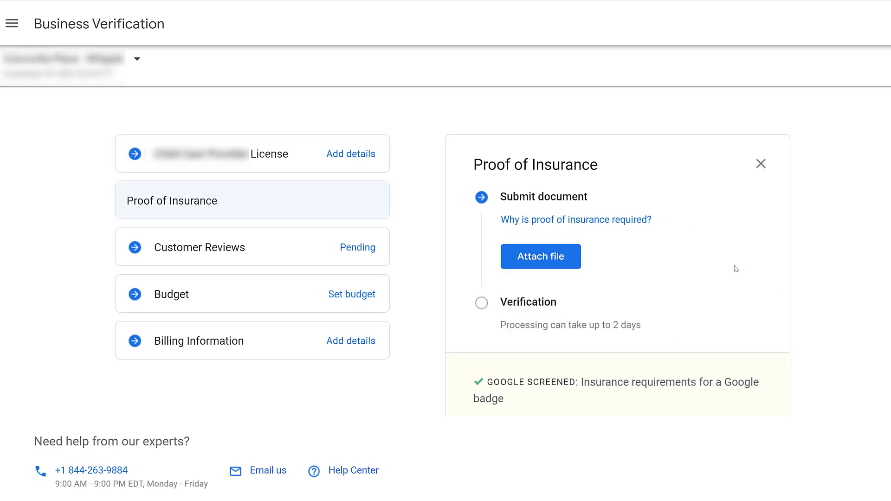
left_click(760, 163)
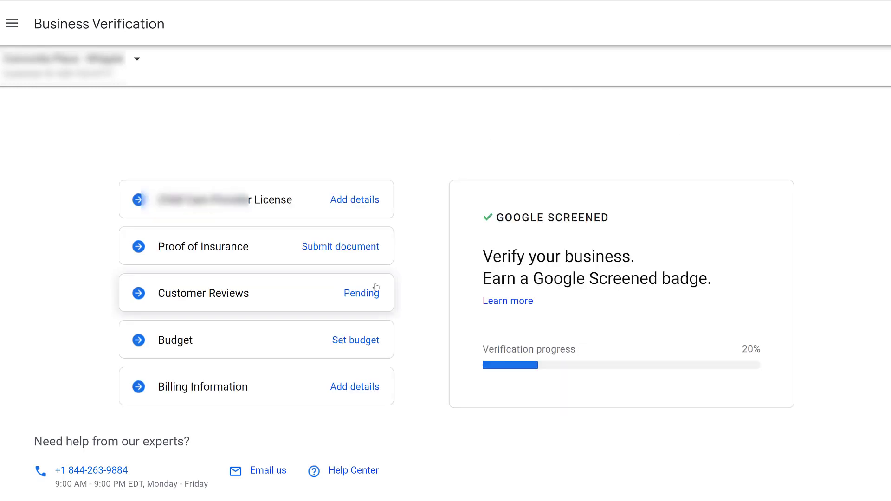
- Review the Customer Reviews step and its link options, then bring up the weekly budget choices
left_click(368, 296)
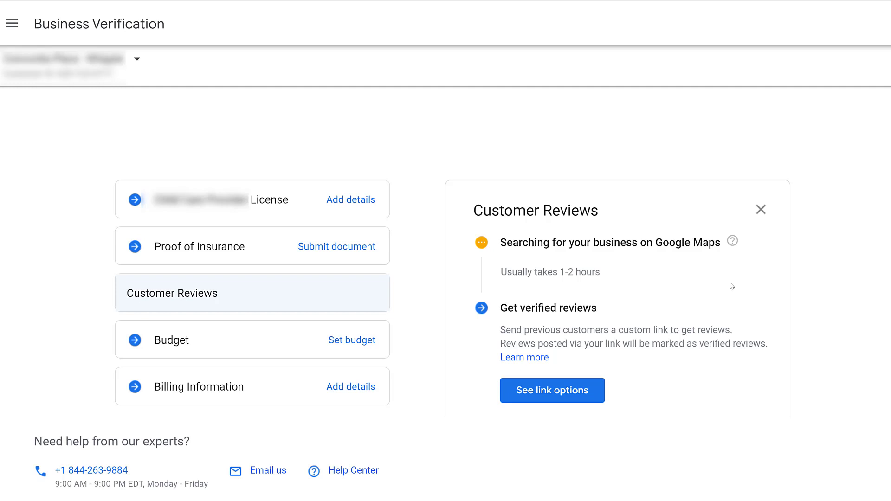
left_click(581, 400)
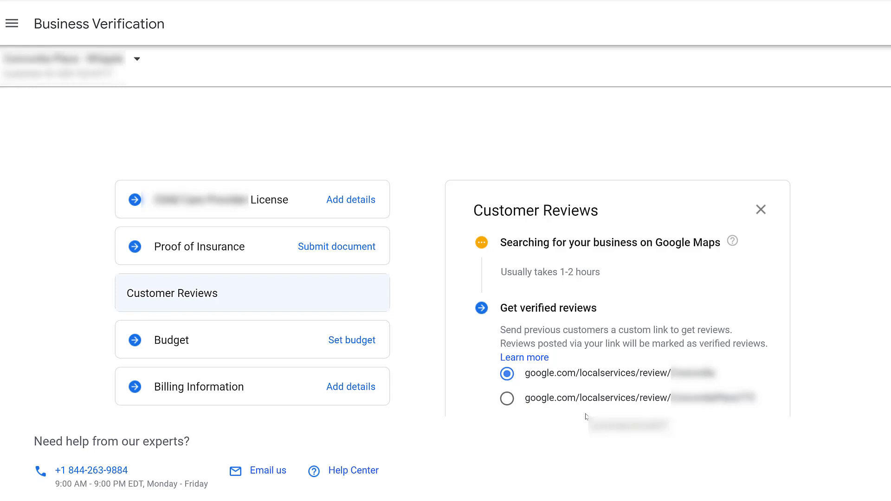
left_click(356, 346)
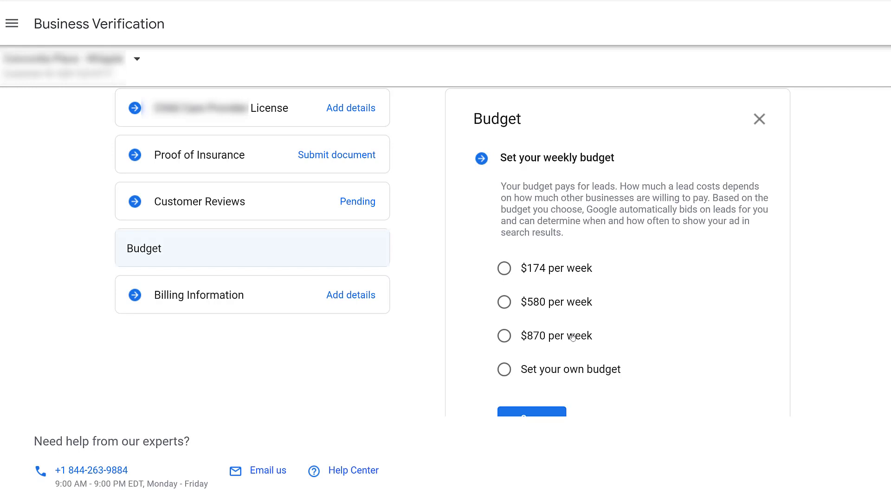
- Try a custom budget of 100, then choose $174 per week and save
left_click(504, 372)
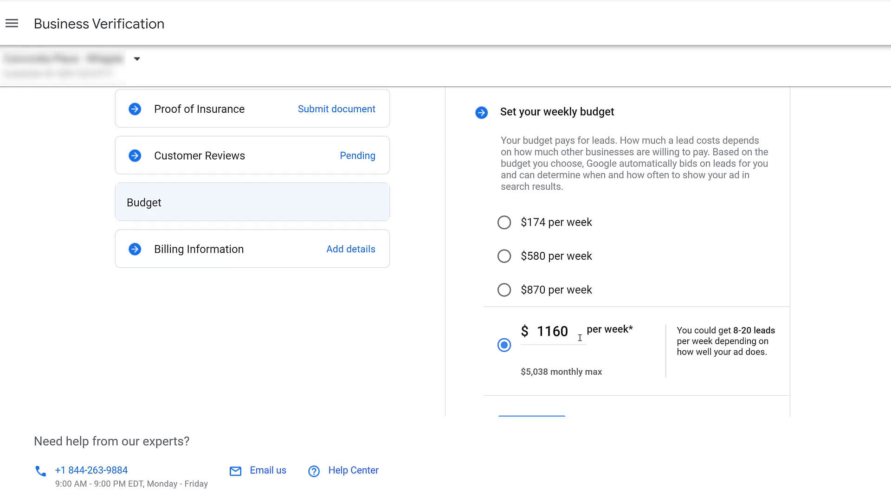
left_click_drag(580, 338, 505, 346)
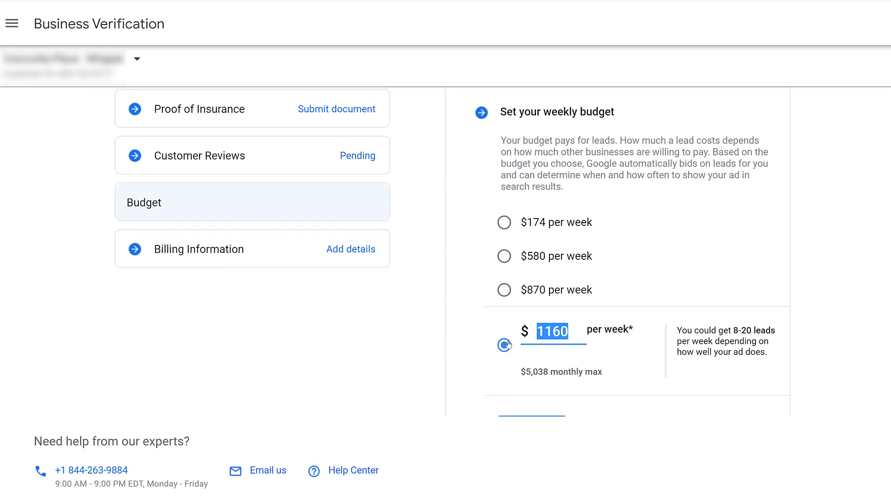
type("100")
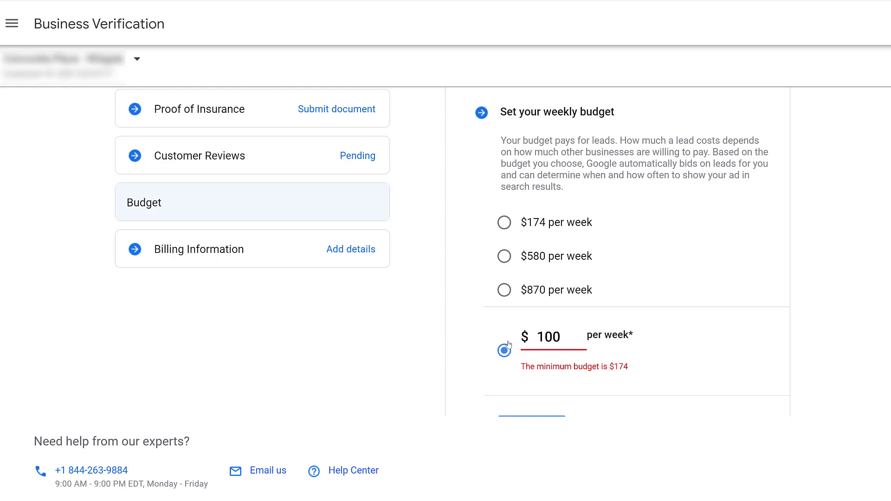
left_click(506, 226)
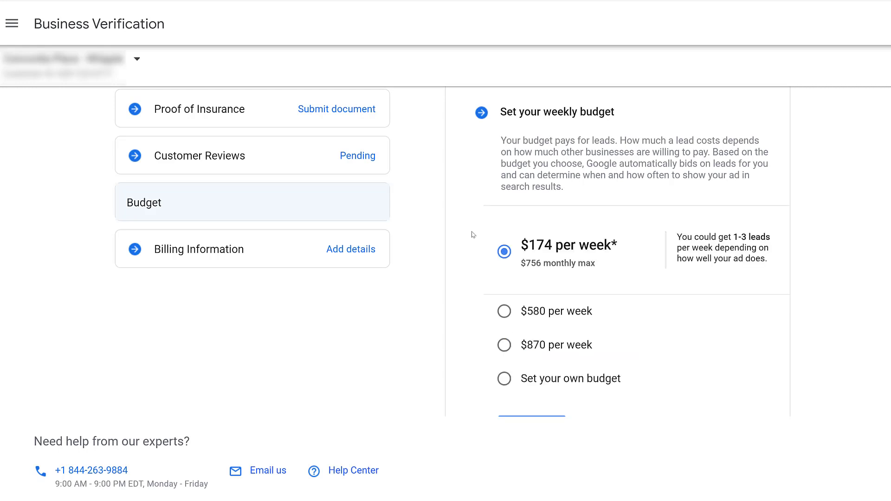
scroll(532, 389, "down", 1)
left_click(532, 383)
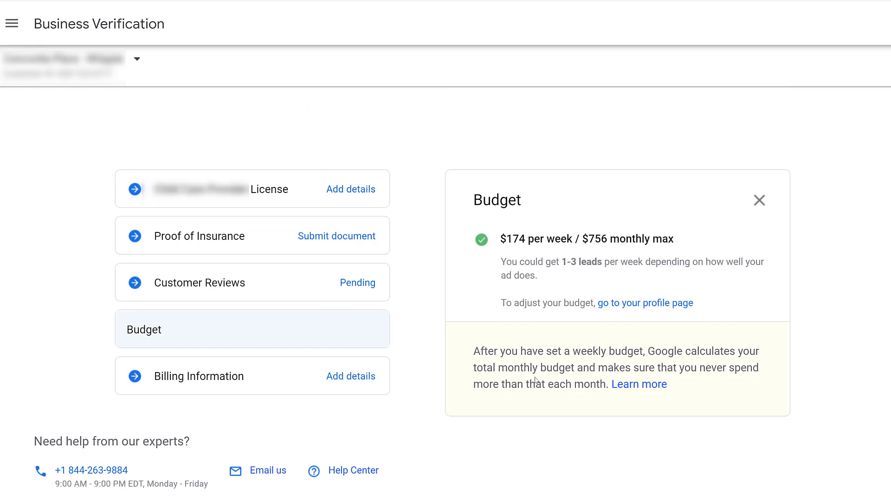
- Begin adding billing information for the account
left_click(359, 377)
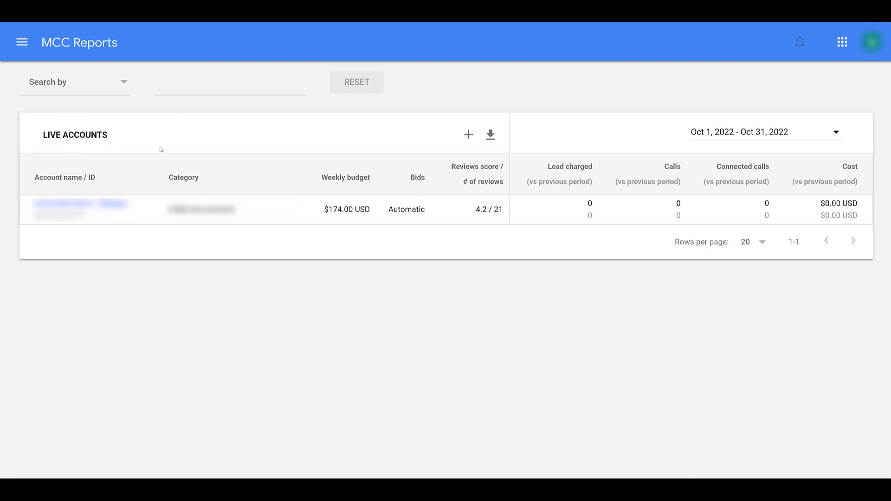
- Show the Live accounts report with the date range set to This month (October 2022)
left_click(22, 43)
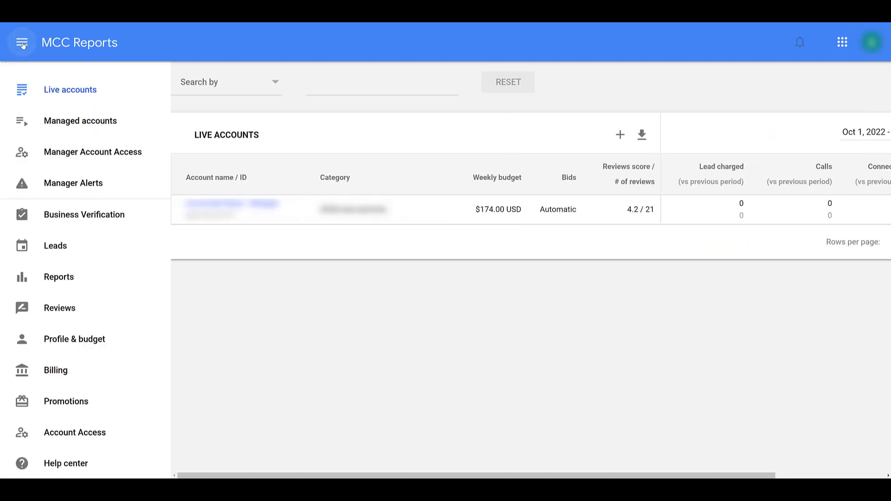
left_click(97, 90)
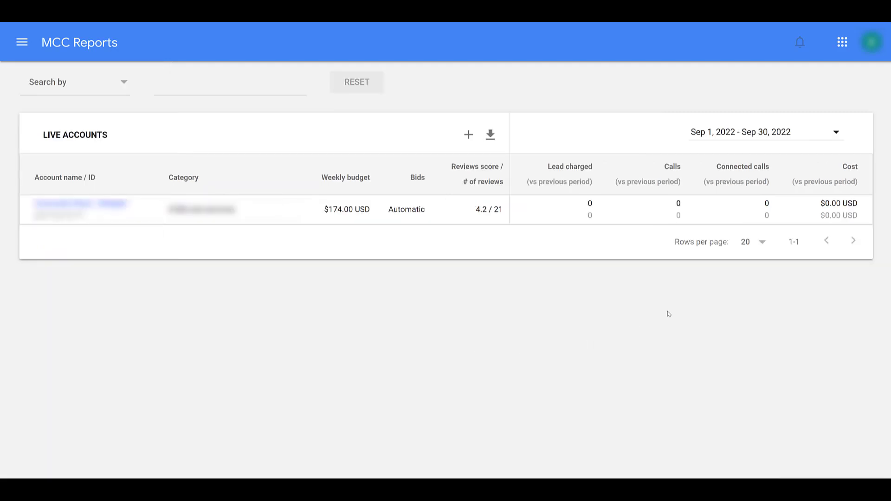
left_click(718, 135)
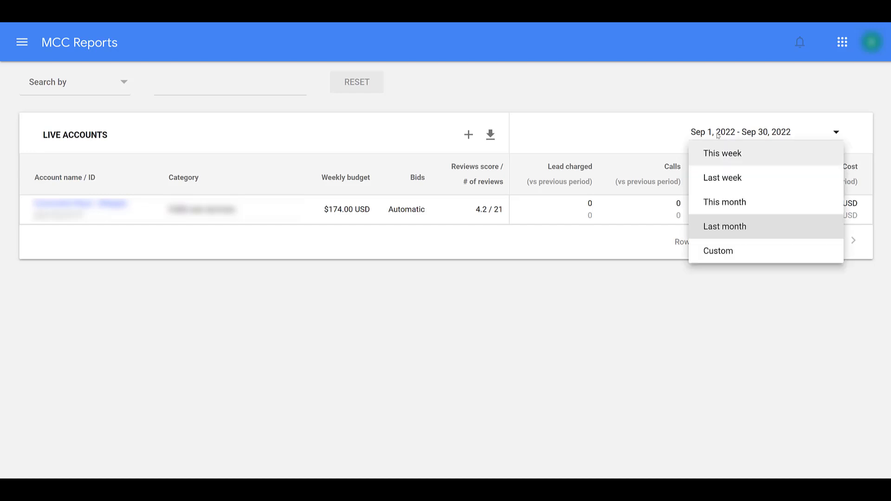
left_click(761, 203)
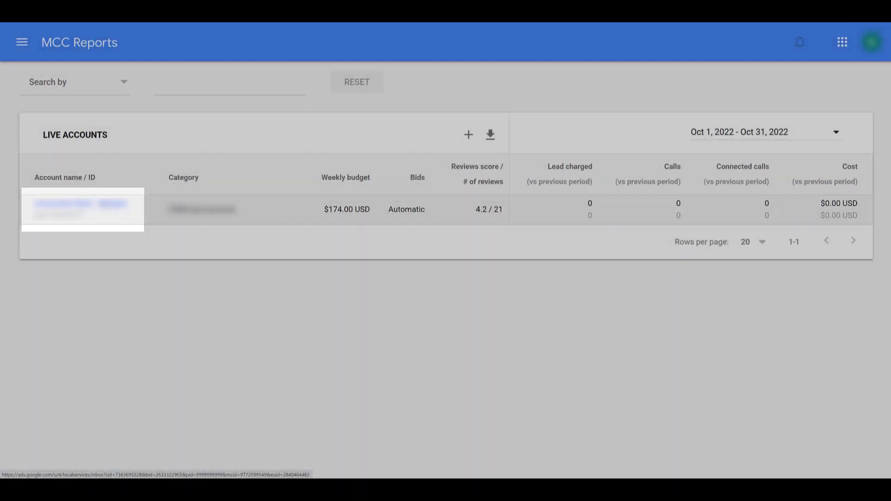
- From the account's Leads page, go to profile editing and switch the paused ad on
left_click(79, 204)
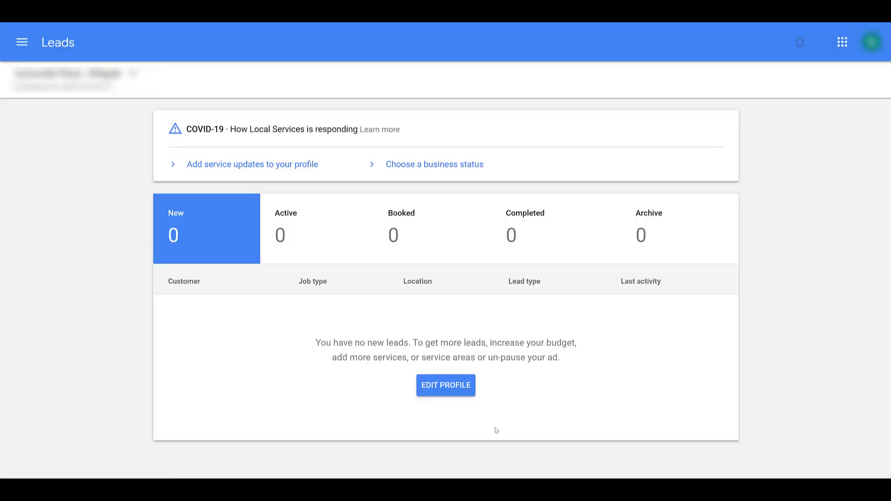
left_click(450, 397)
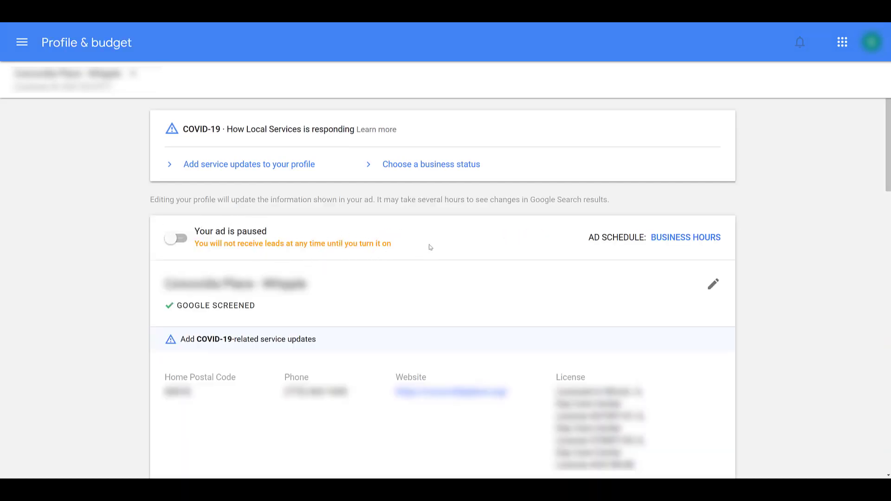
left_click(176, 239)
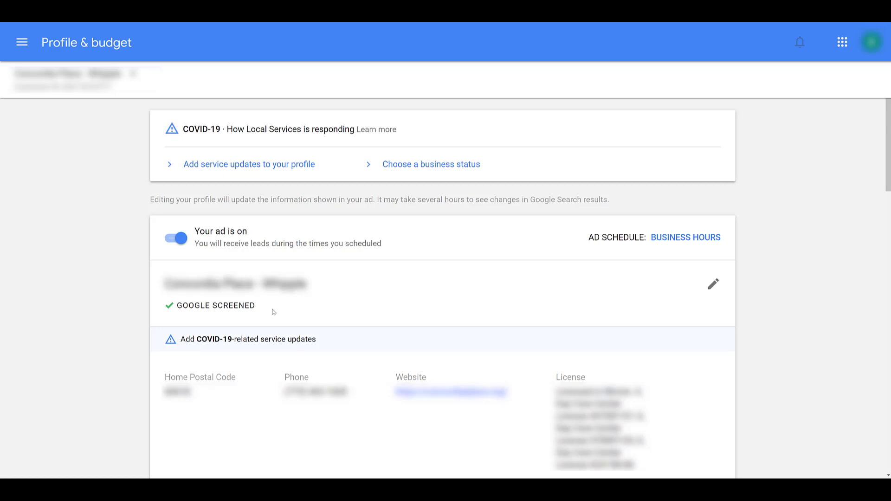
scroll(273, 312, "down", 8)
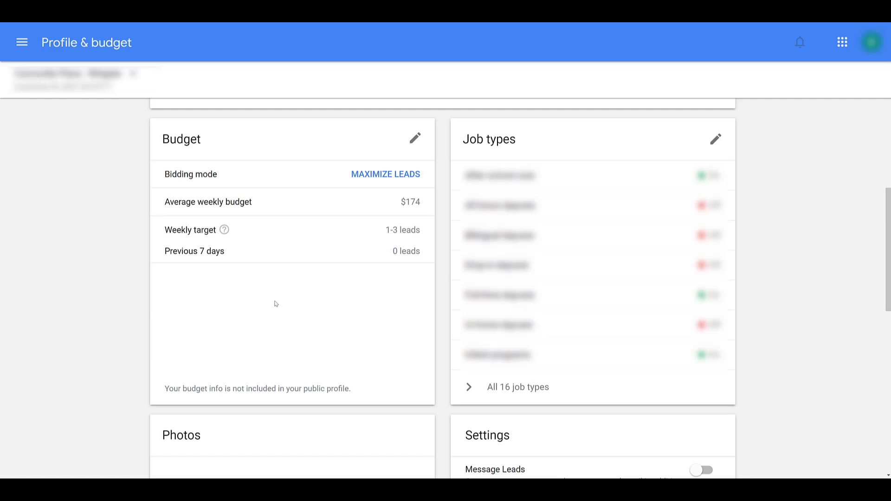
scroll(275, 304, "down", 6)
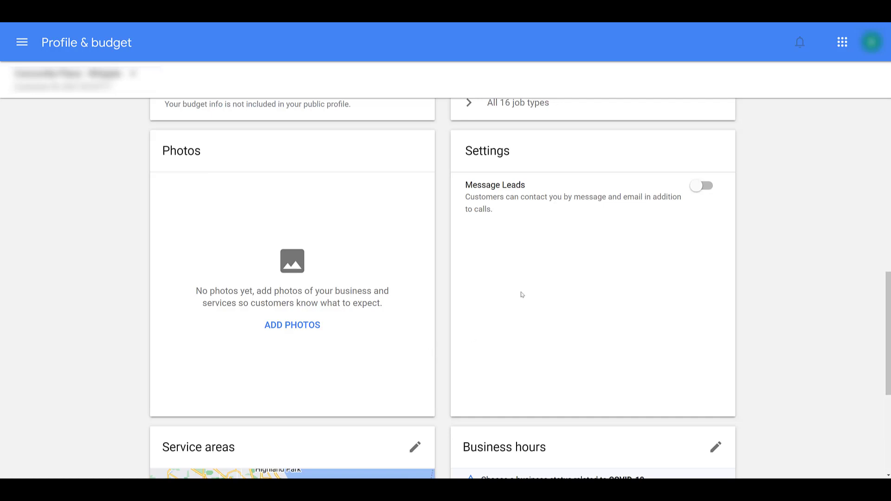
- Switch on Message Leads and accept the 24-hour reply requirement
left_click(697, 195)
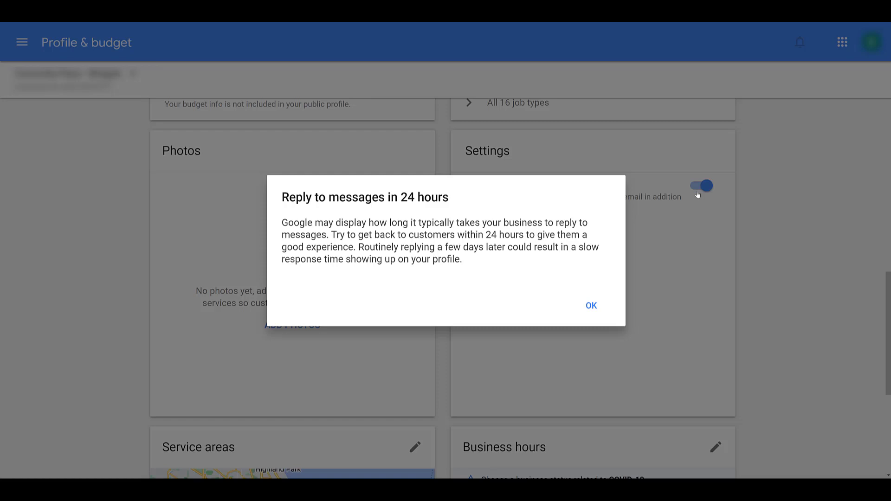
left_click(591, 306)
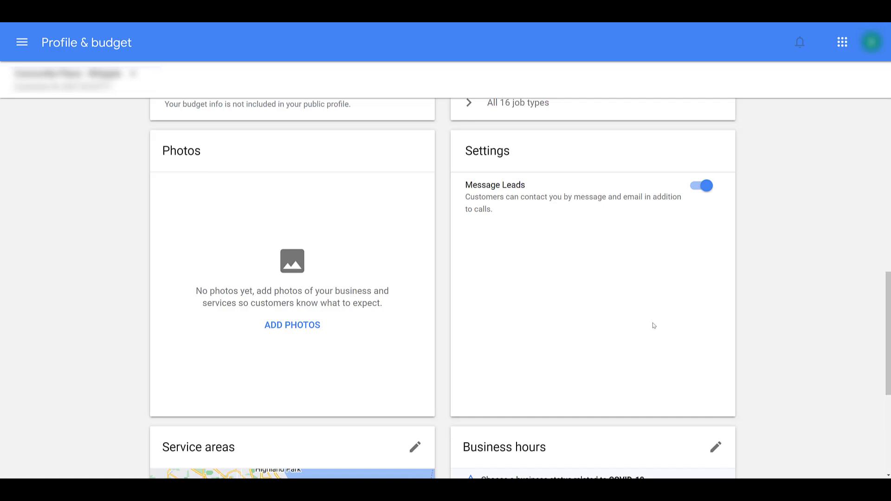
- Go to Manager Account Access to see the single Admin user using 2-Step Verification
scroll(653, 326, "down", 5)
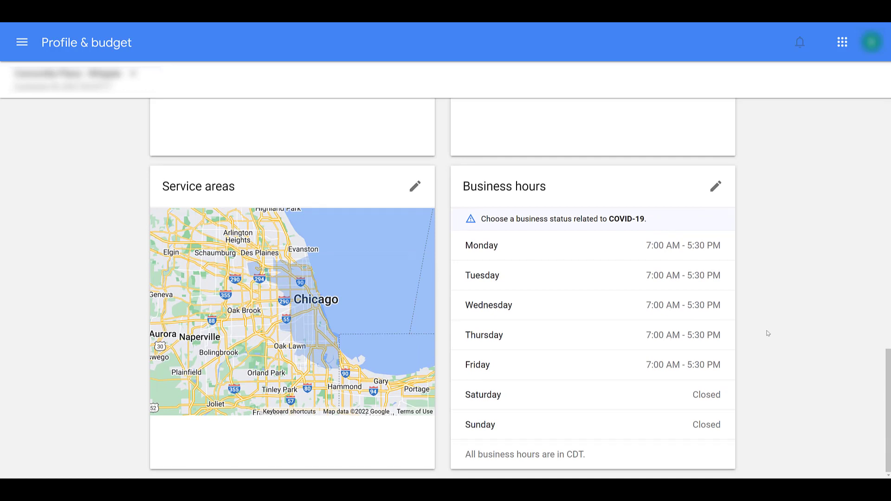
left_click(22, 42)
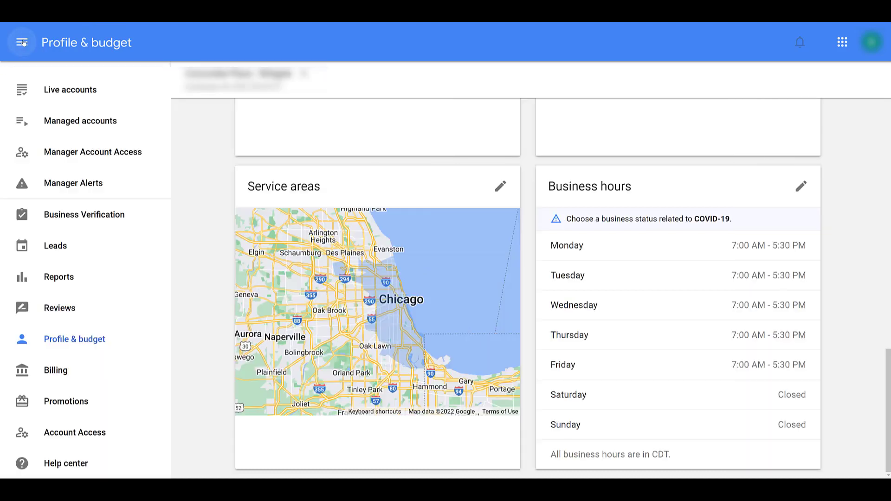
left_click(151, 154)
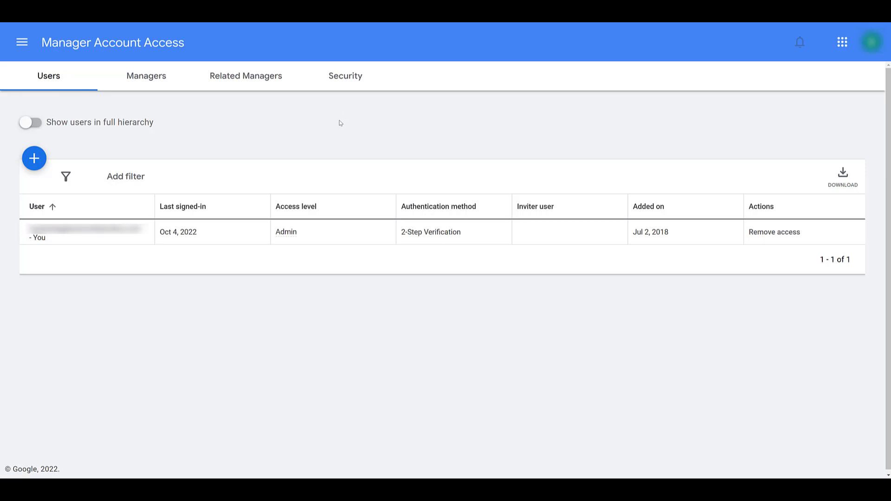
left_click(22, 42)
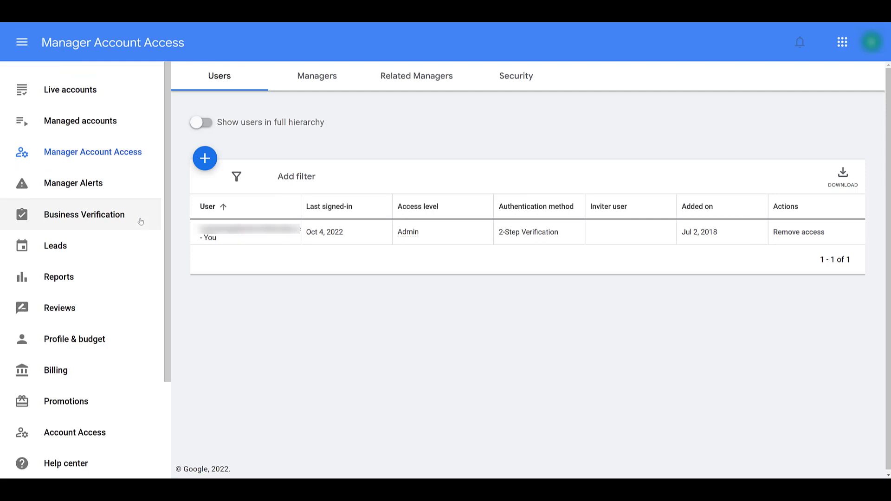
- View Business Verification at 100%, with every check done and the Google Screened ad live
left_click(141, 221)
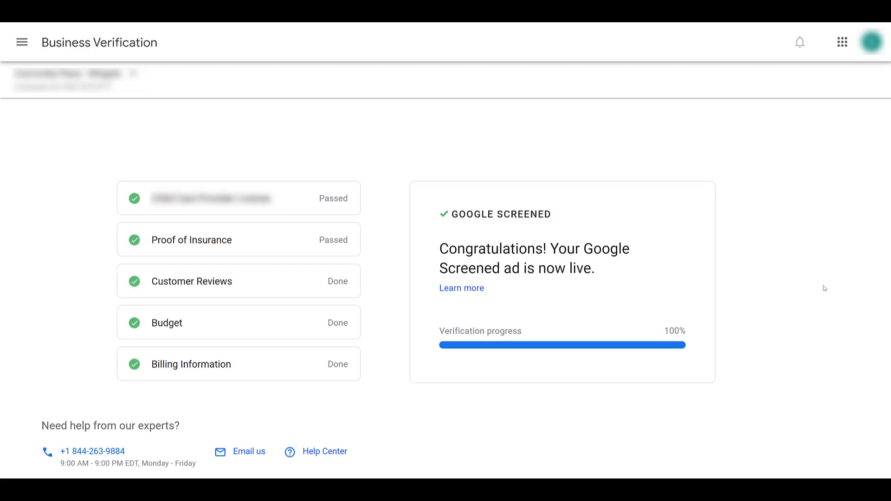
left_click(22, 42)
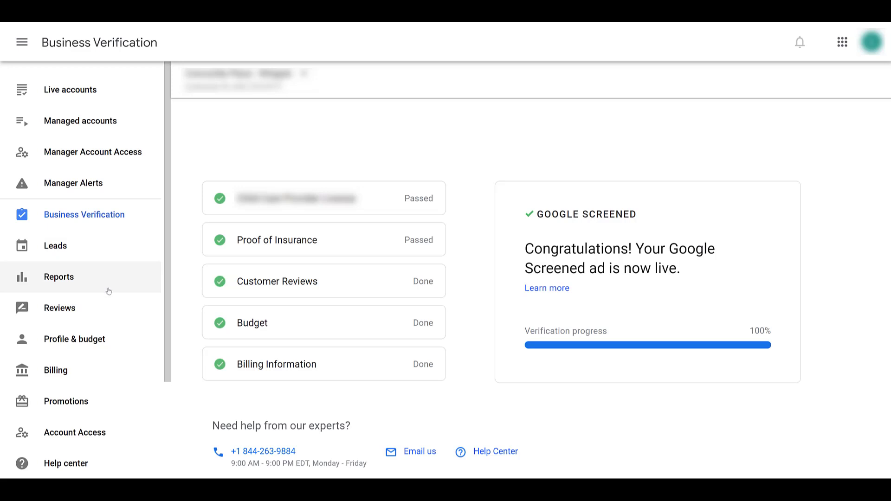
- Show the Reviews page with its 4.2 average from 21 received reviews
left_click(109, 312)
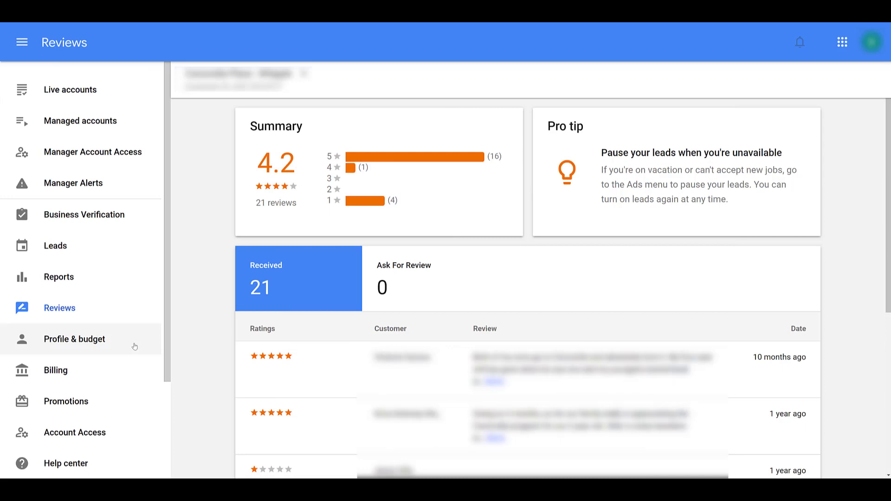
- Check the Billing page, which says billing is managed only in Google Ads
left_click(137, 378)
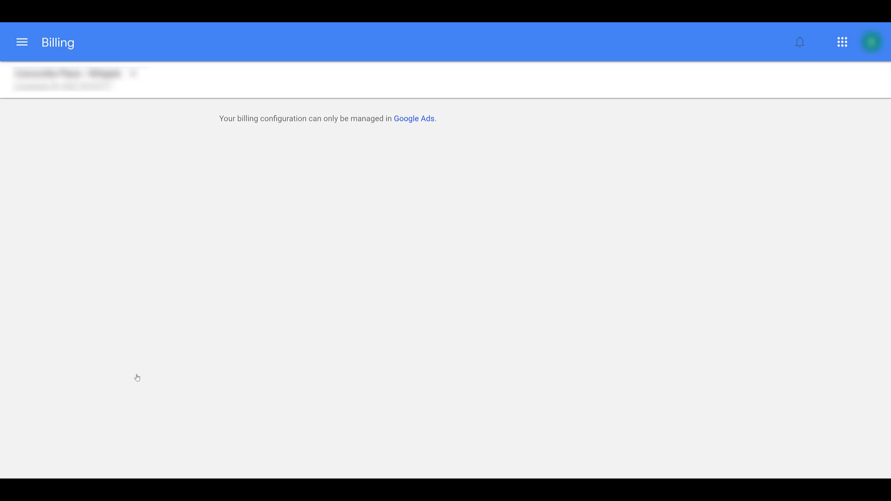
left_click(21, 43)
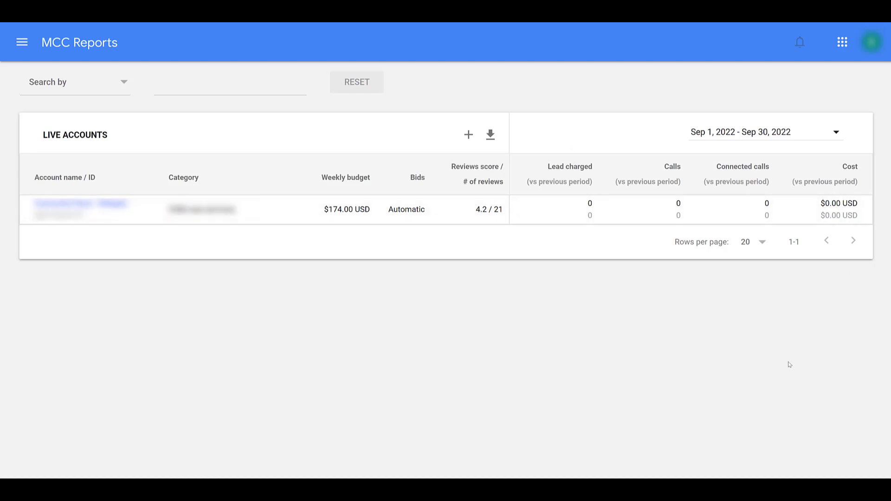
- Set the MCC report date range to This week (Oct 16–22, 2022)
left_click(780, 132)
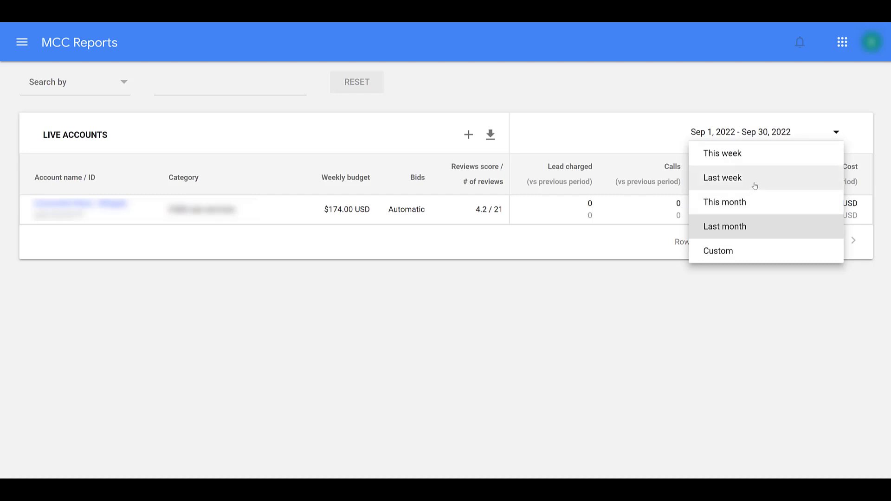
left_click(766, 160)
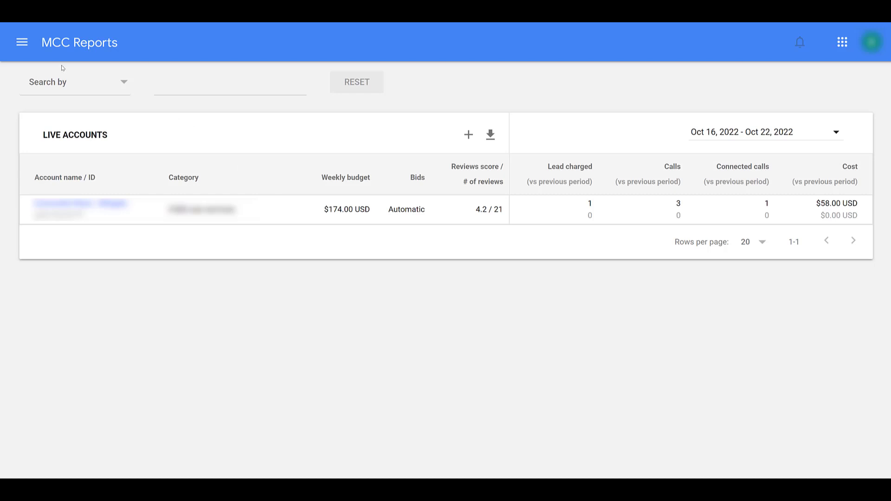
- Show the account Reports for This week, down to the chart and All Leads table
left_click(22, 42)
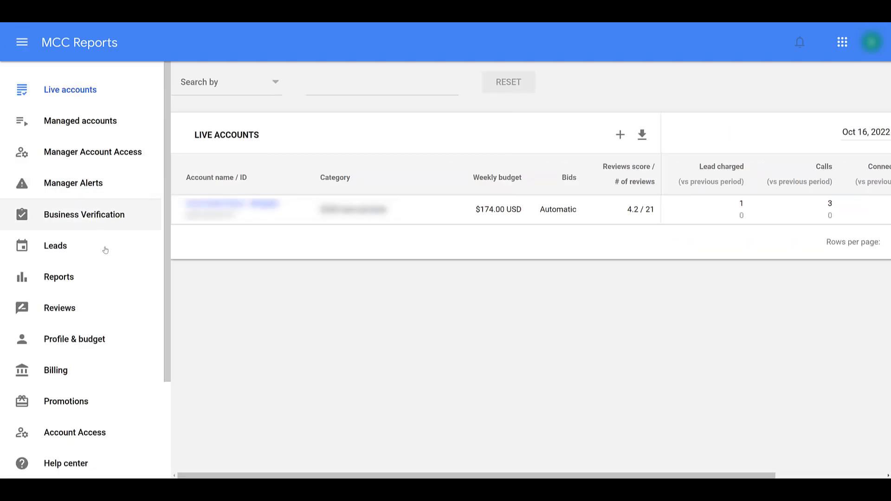
left_click(109, 284)
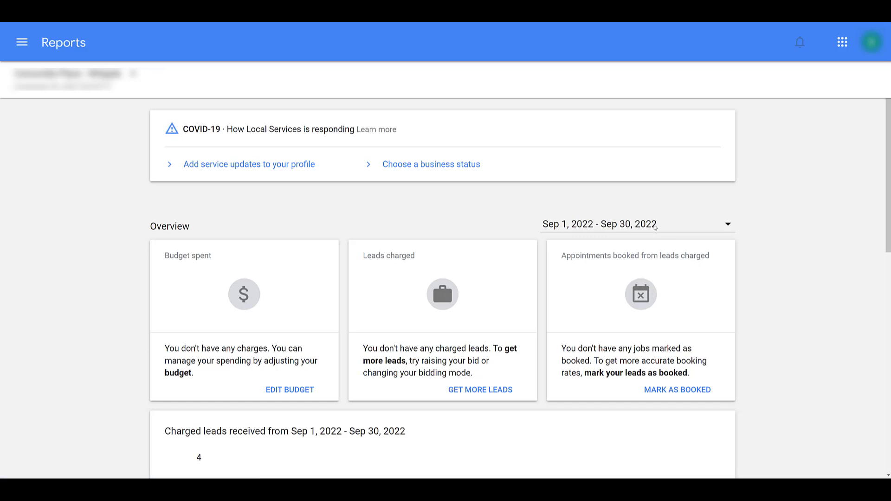
left_click(654, 227)
left_click(658, 252)
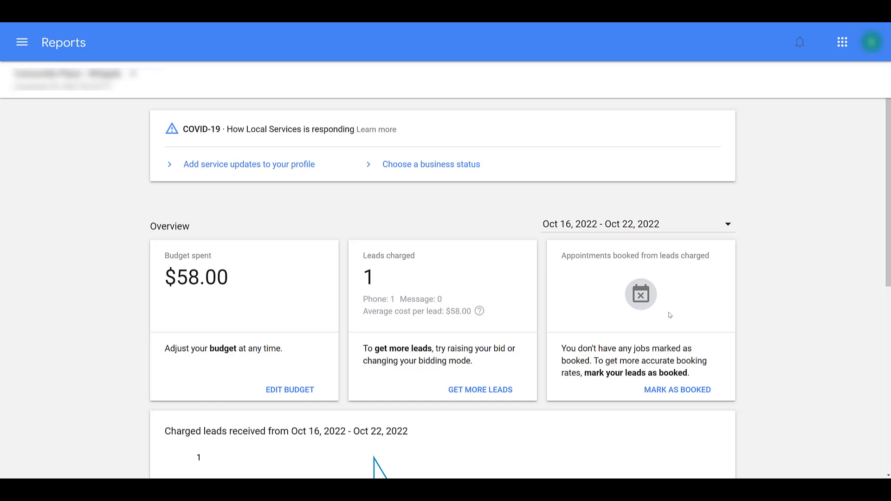
scroll(795, 305, "down", 3)
scroll(796, 308, "down", 3)
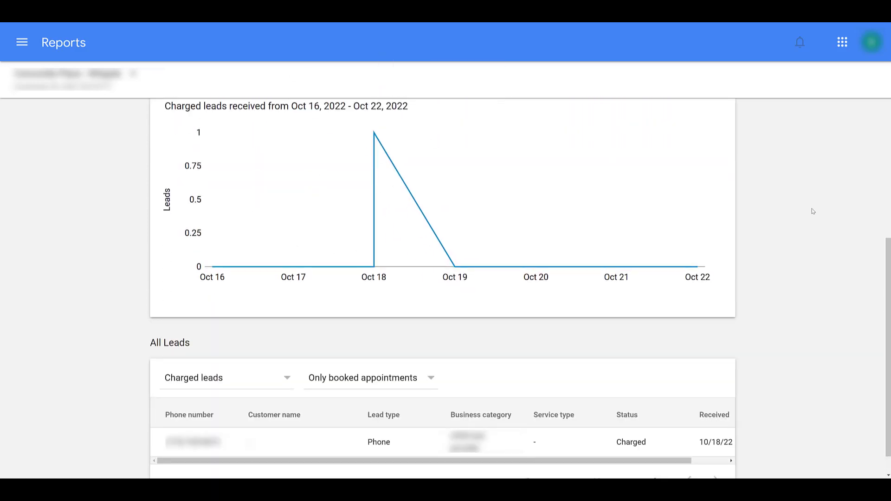
scroll(801, 212, "down", 1)
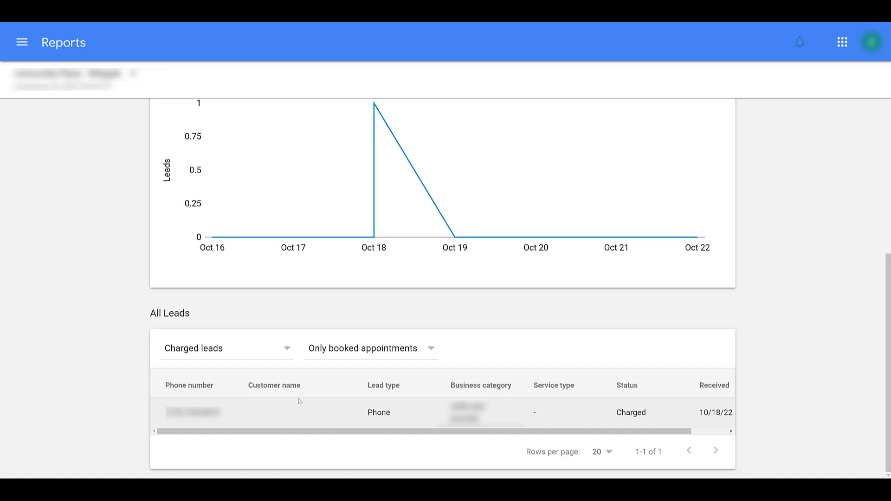
- Set the All Leads filters to Any charge status and Any lead status
left_click(272, 352)
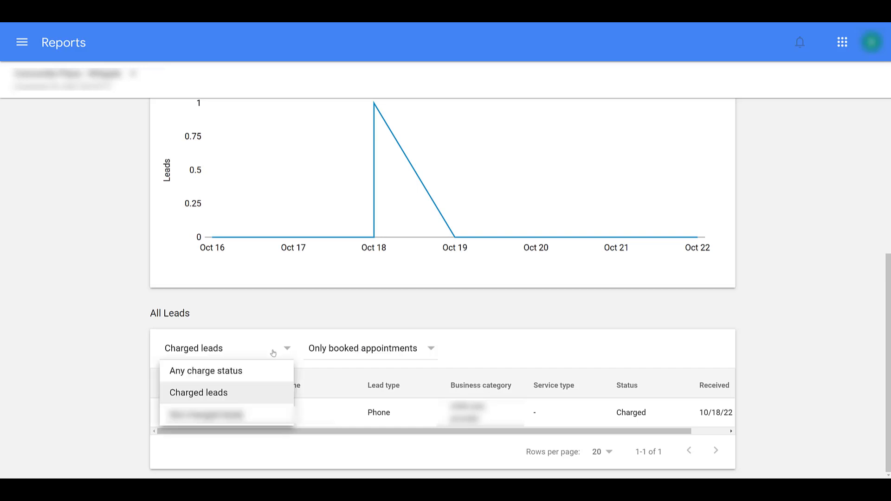
left_click(268, 374)
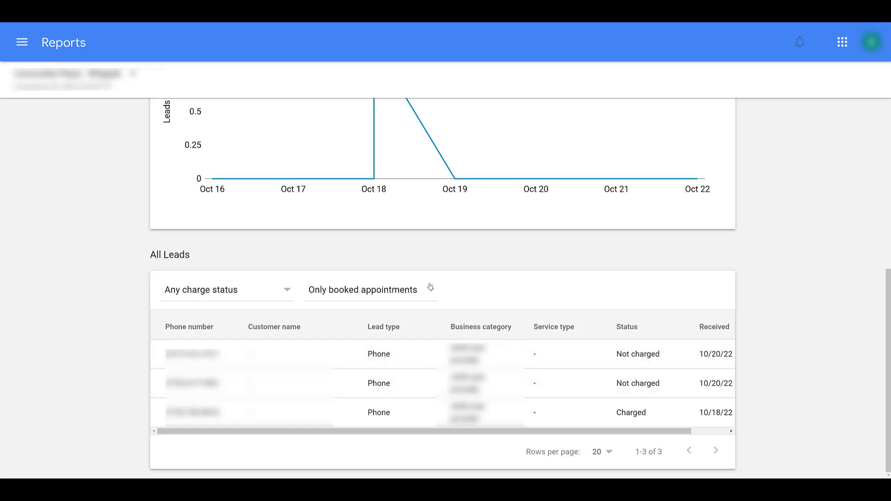
left_click(415, 290)
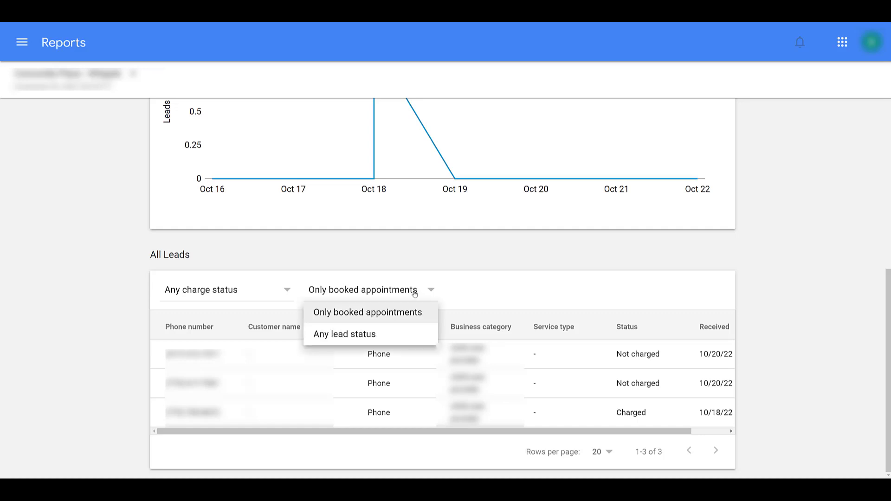
left_click(408, 339)
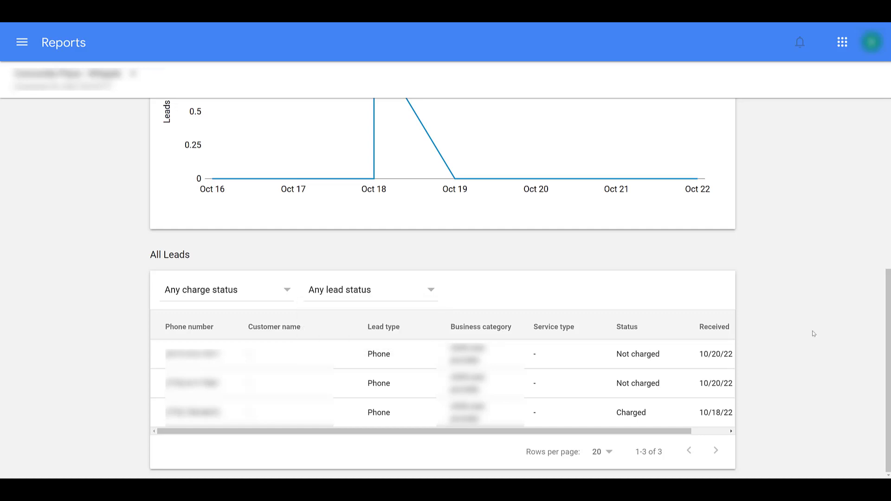